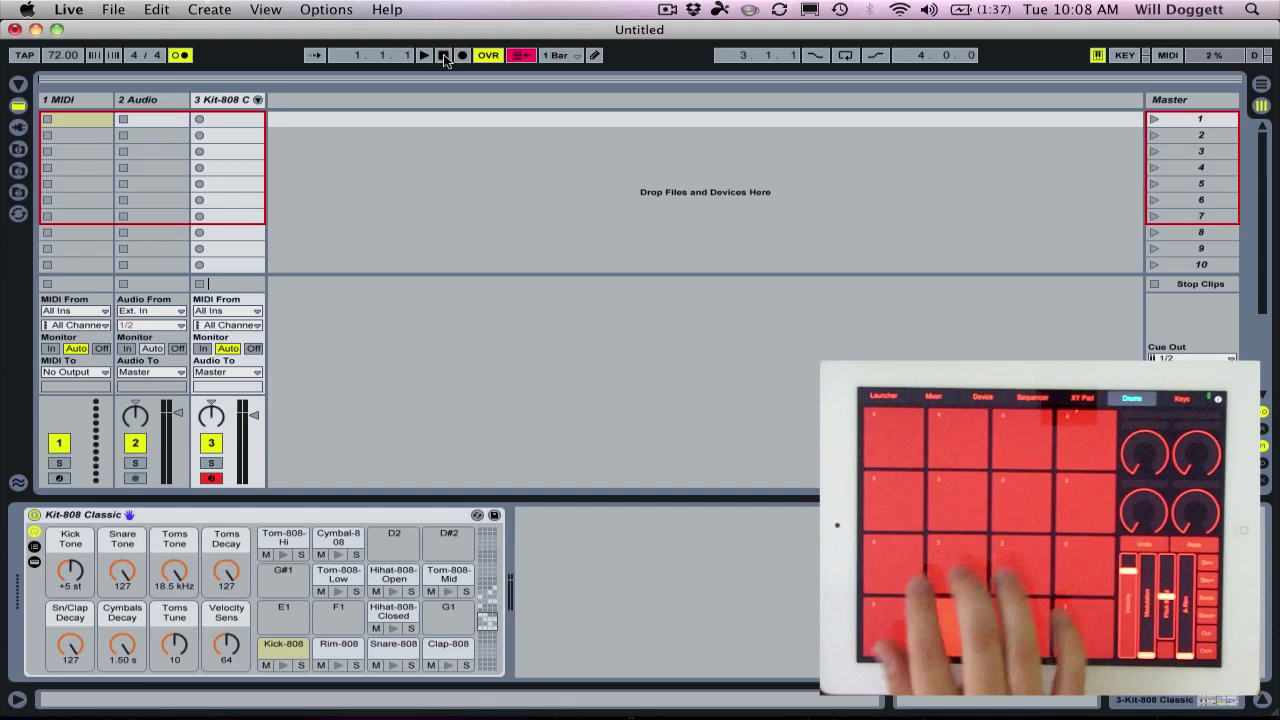
Step: Select the 3 Kit-808 drum track in the session
left_click(228, 104)
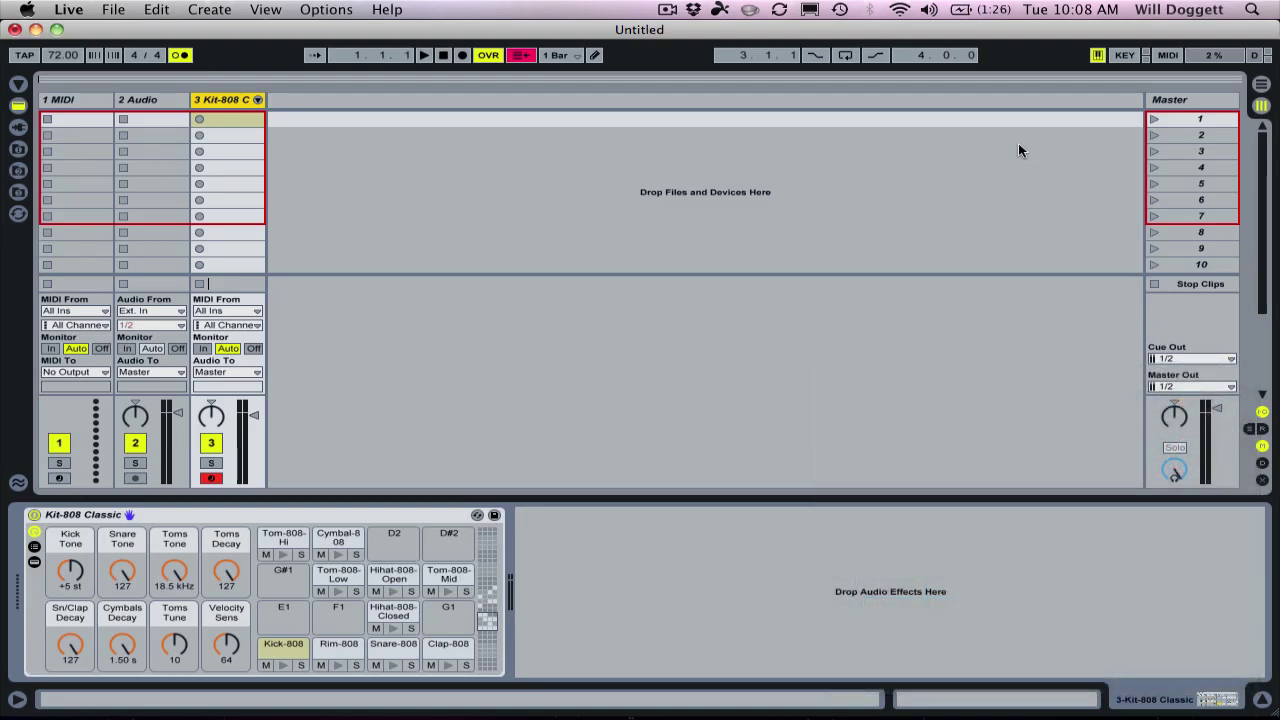
Step: Open and close Preferences, then show all open windows in Exposé
key("super+comma")
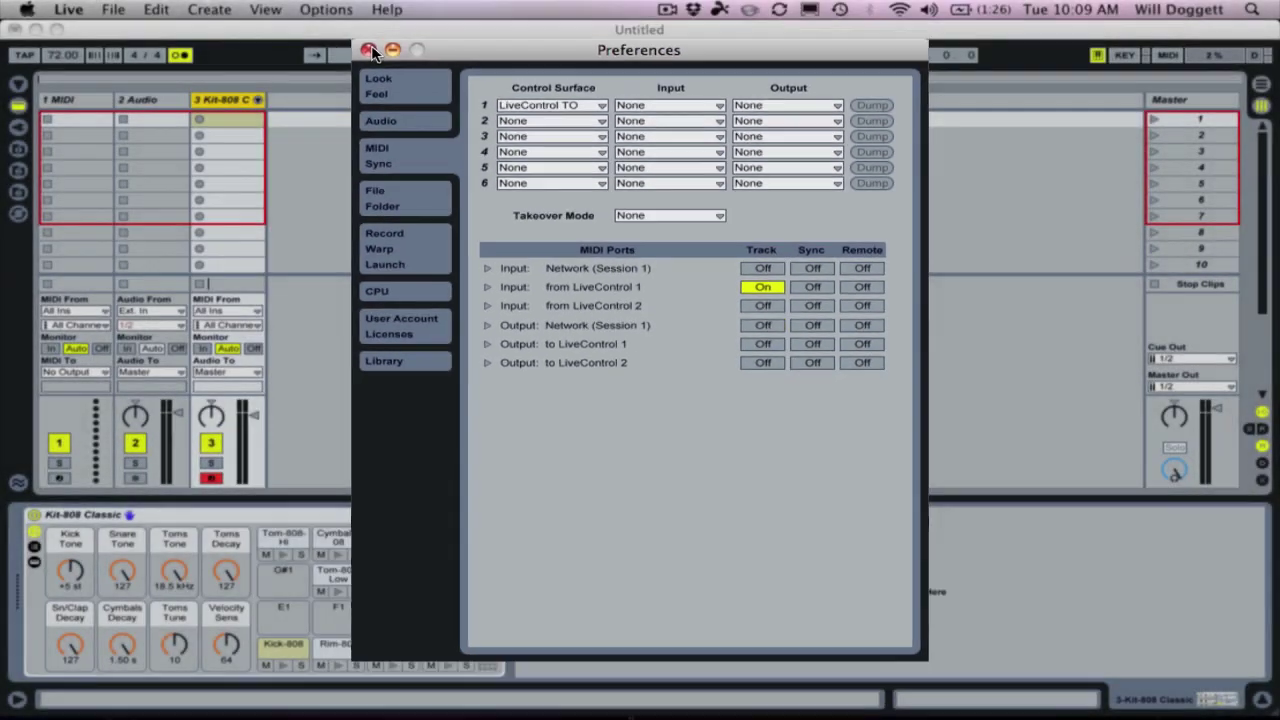
left_click(369, 48)
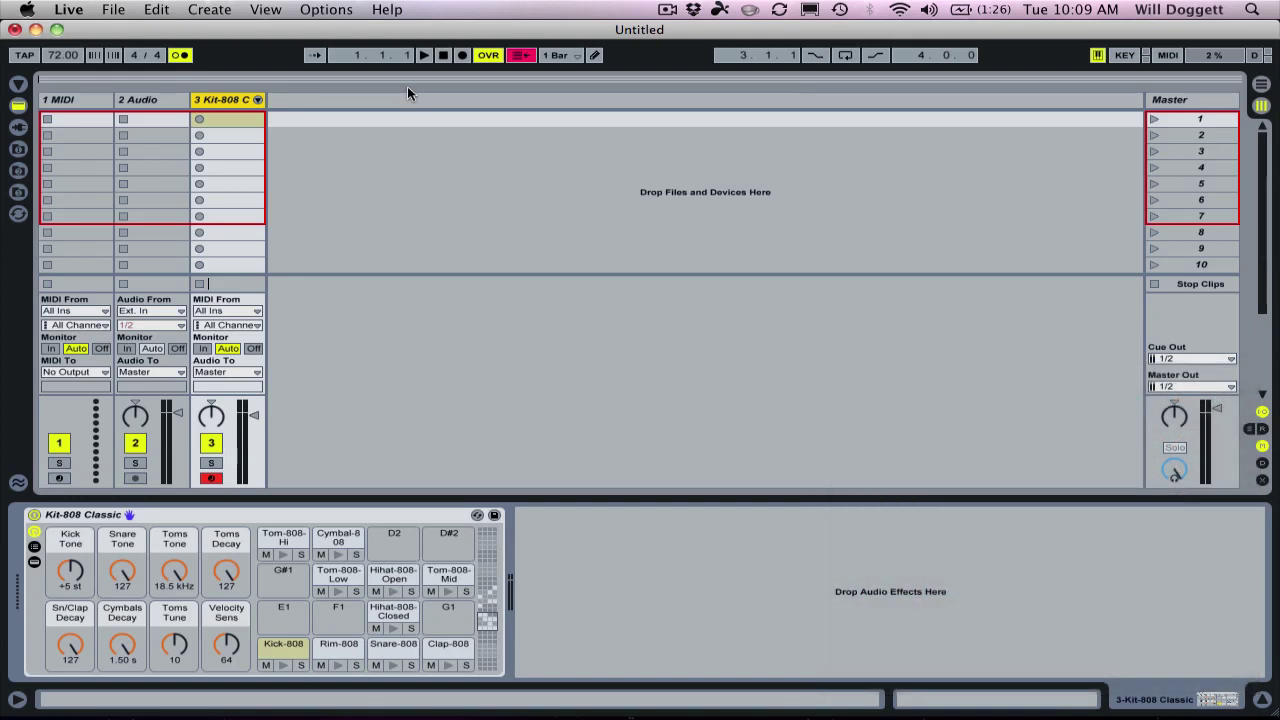
key("F9")
Step: Bring LiveControl forward, choose 'from LiveControl 1' as its MIDI Port, and close it
left_click(677, 515)
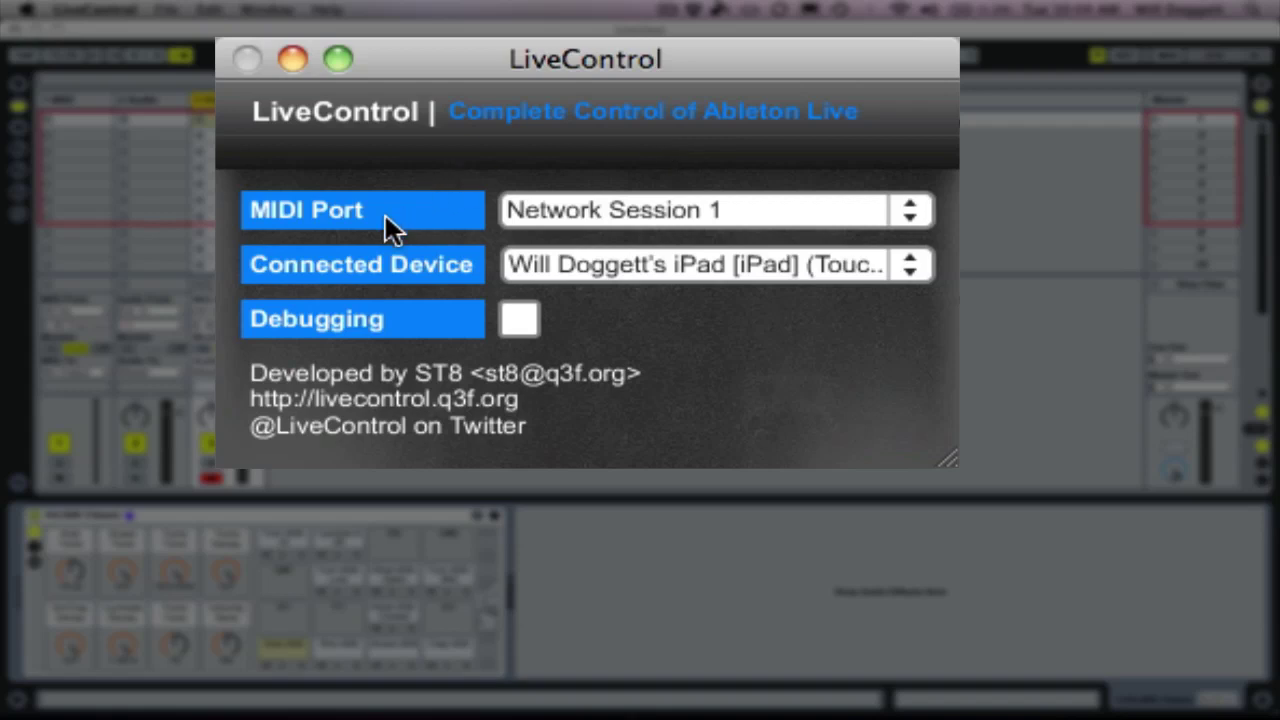
left_click(606, 212)
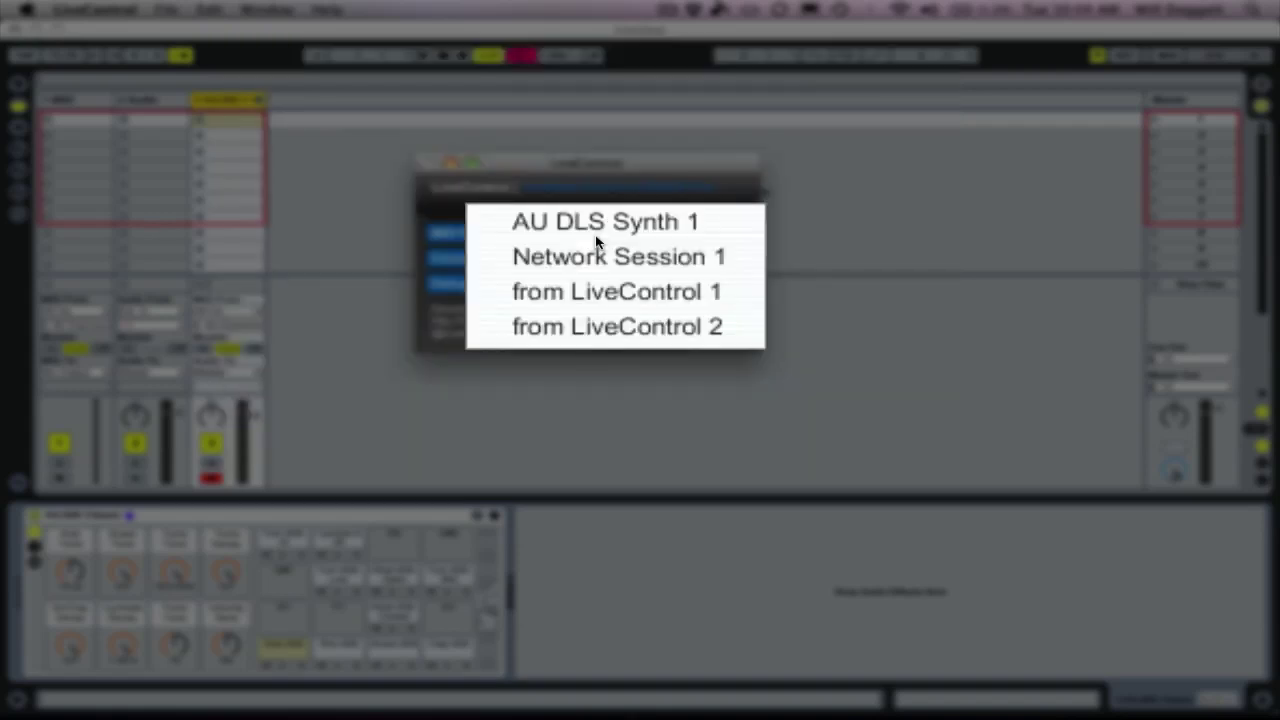
left_click(574, 291)
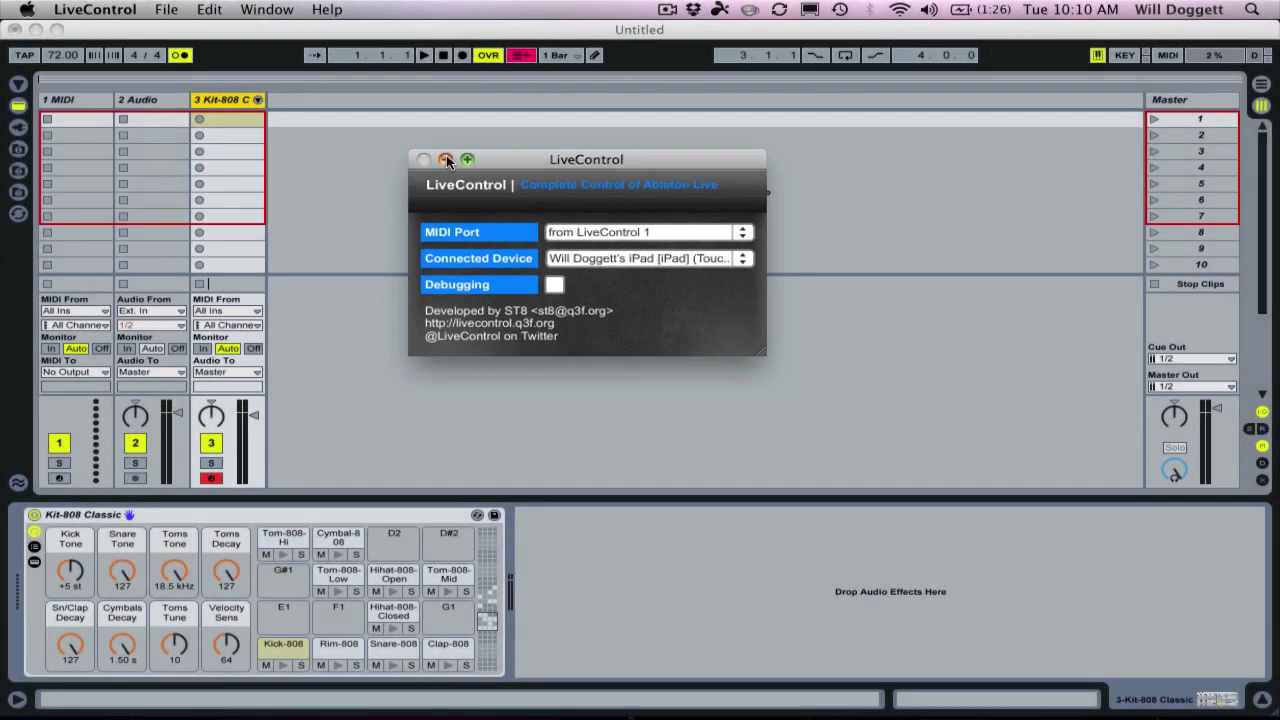
left_click(293, 59)
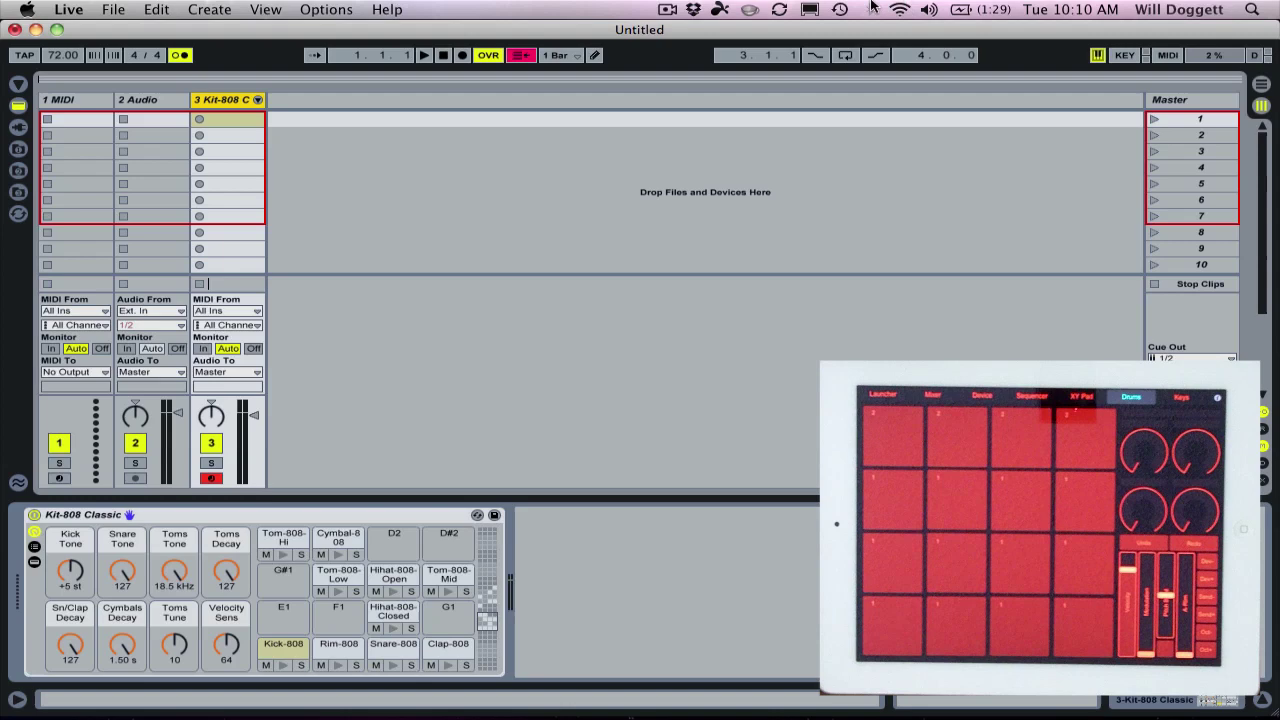
Step: Drag Airy Guitar Pad from Instruments > Instrument Rack > LIW TEXTURES onto a new MIDI track
left_click(18, 105)
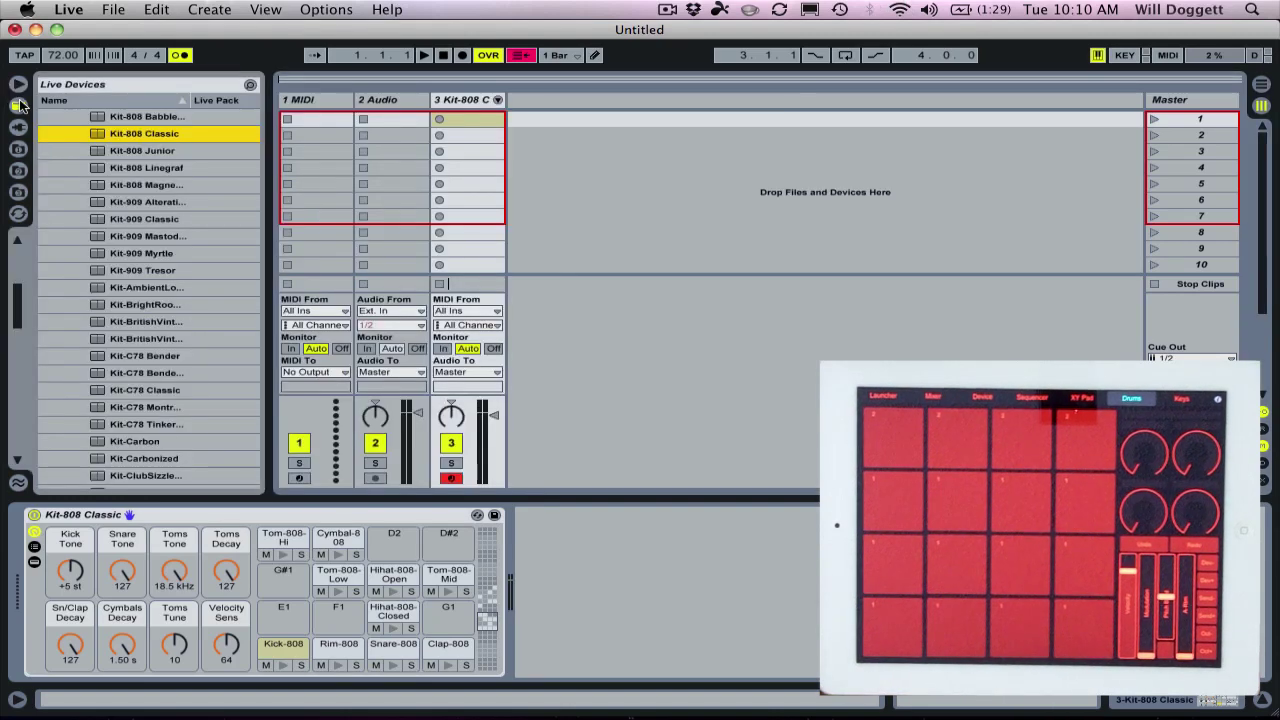
left_click(46, 117)
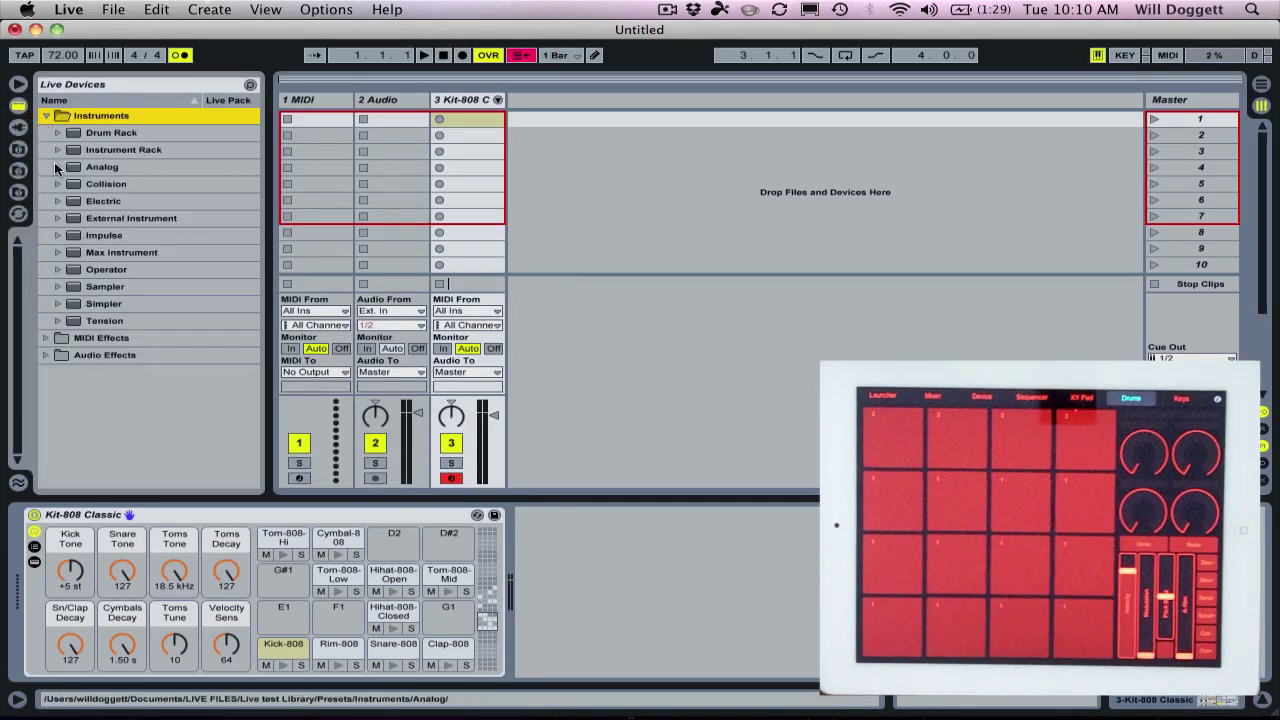
left_click(59, 151)
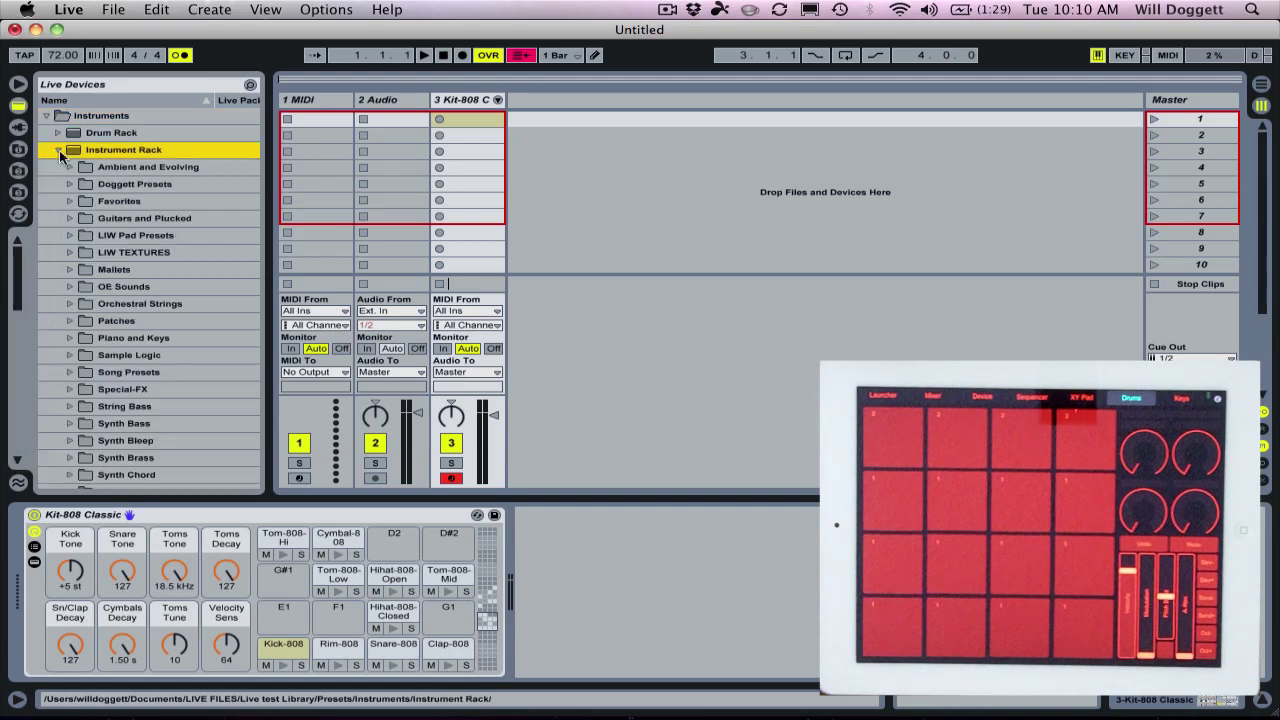
left_click(68, 253)
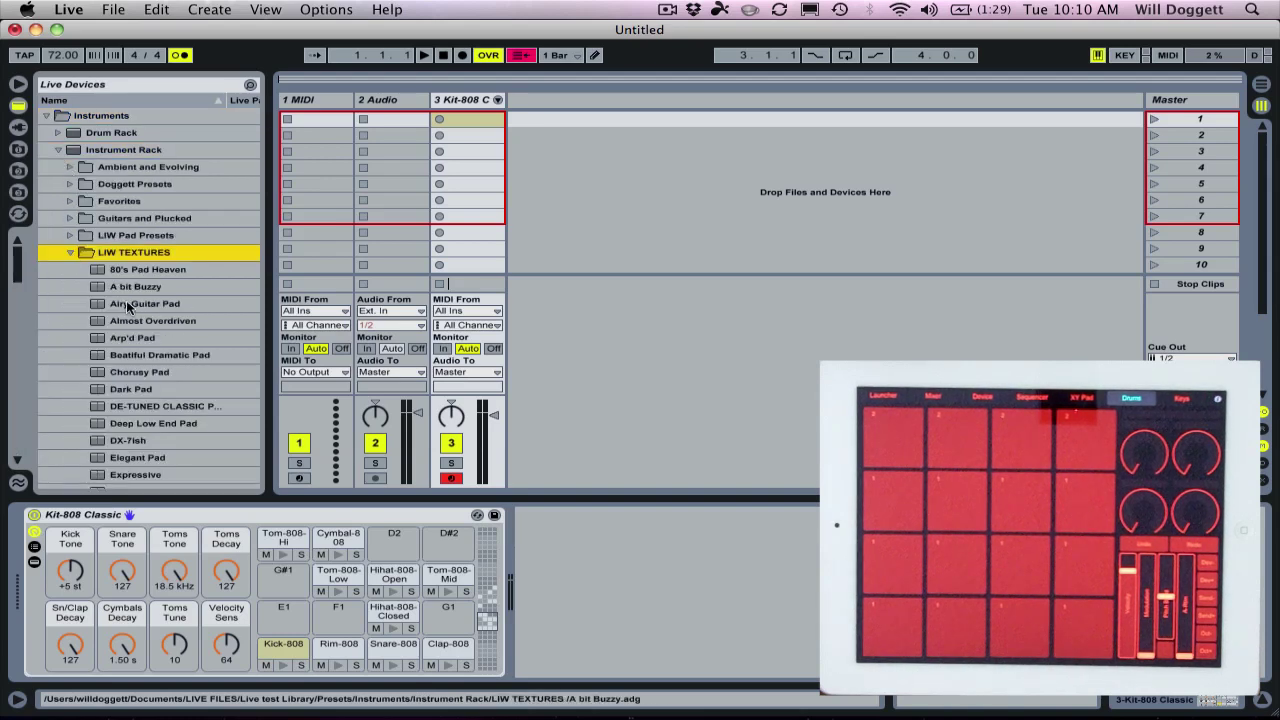
left_click_drag(130, 305, 637, 100)
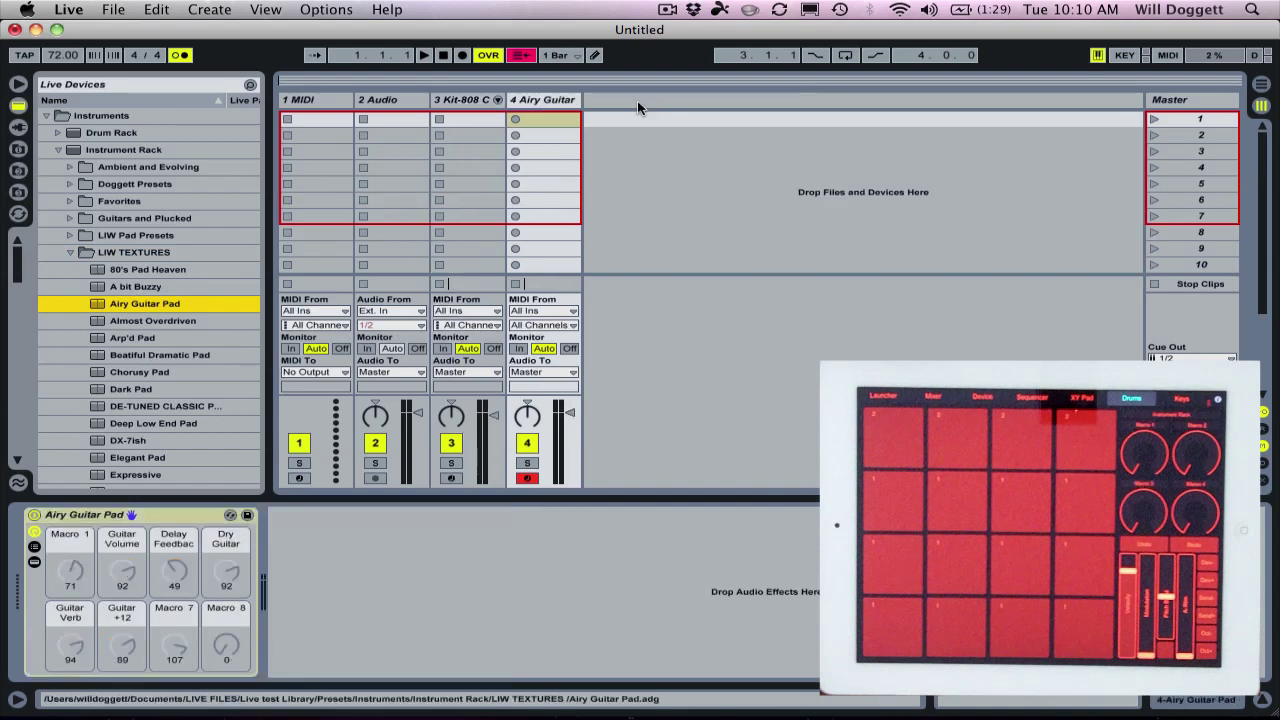
left_click(18, 106)
left_click(18, 83)
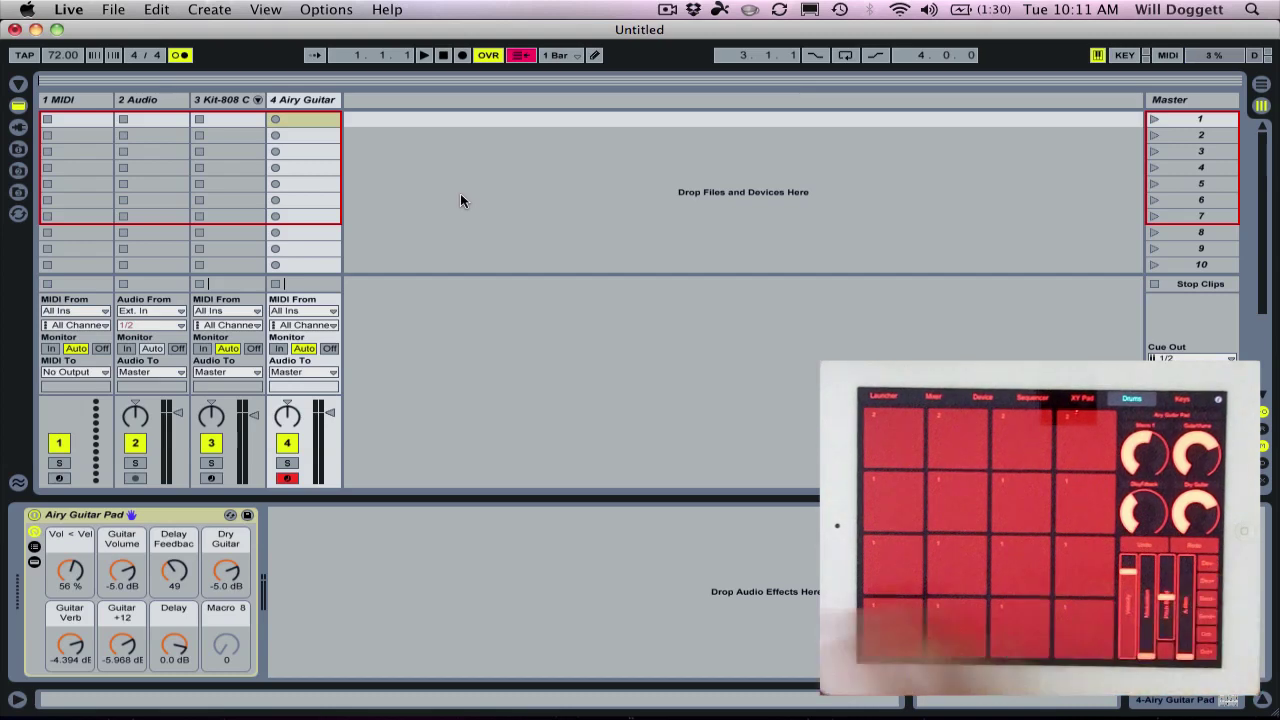
Step: Select and arm the 3 Kit-808 track, then bring up Preferences
left_click(210, 104)
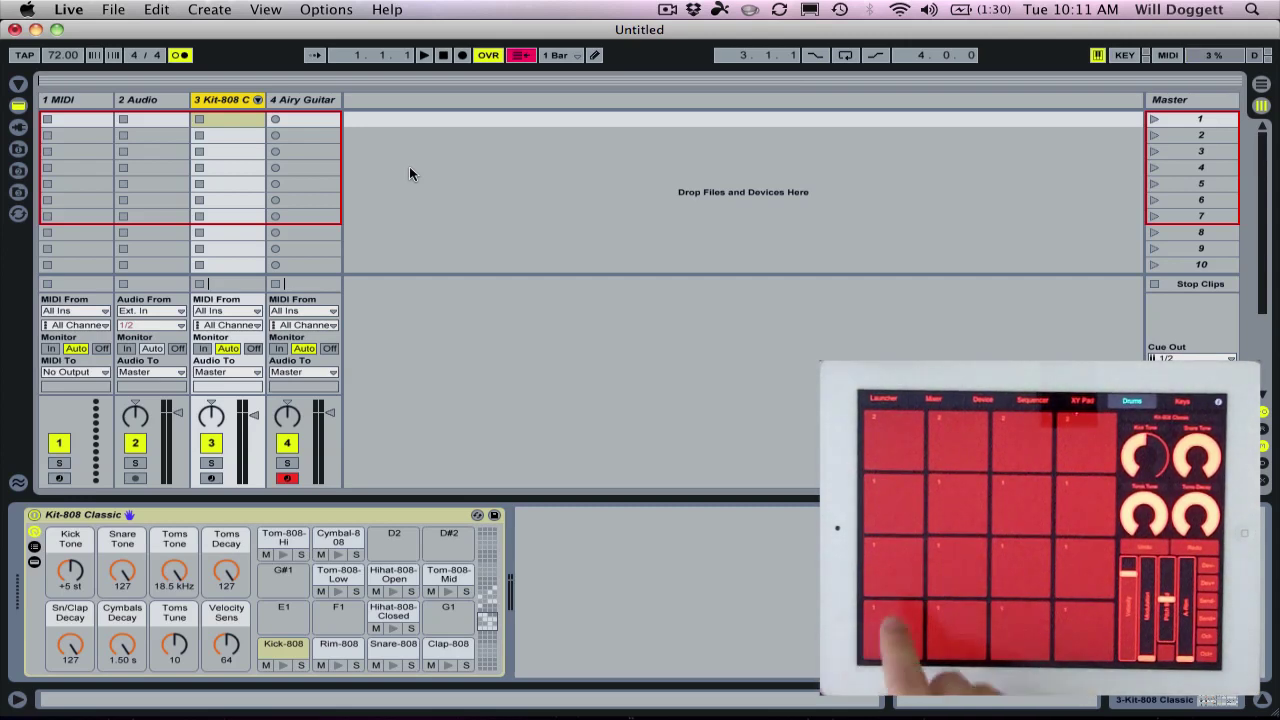
left_click(216, 480)
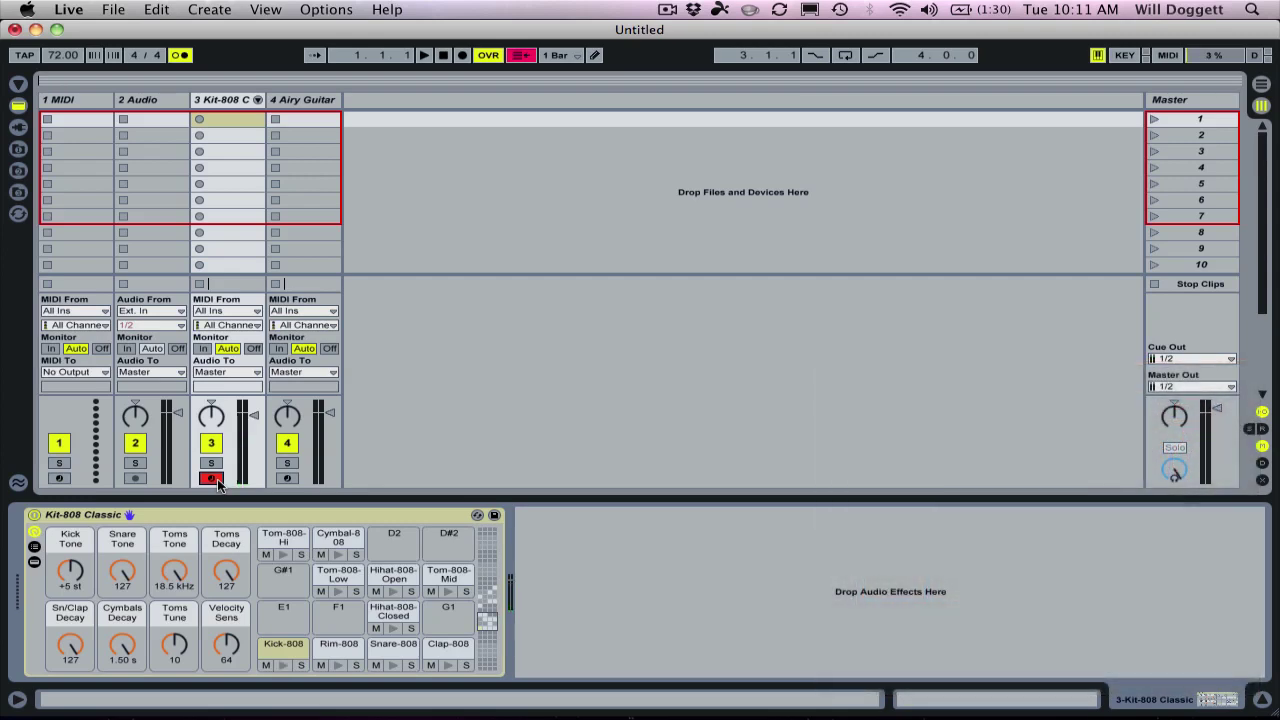
key("super+comma")
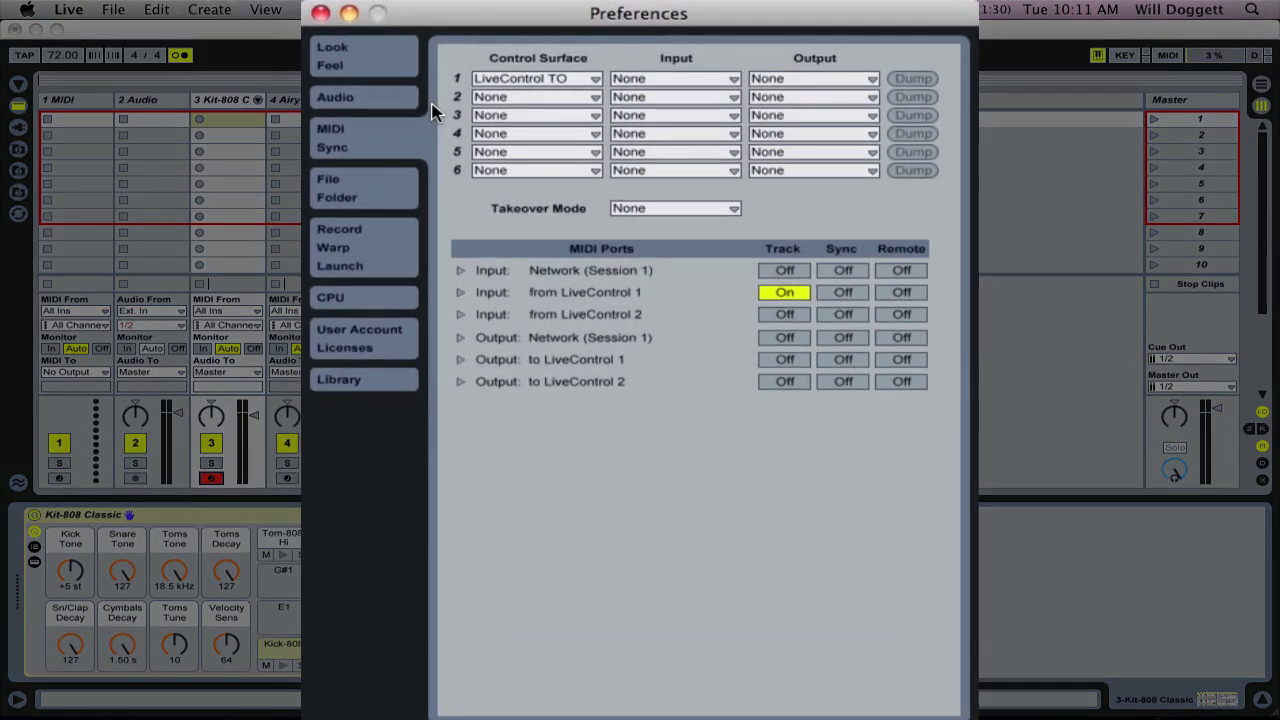
Step: Switch Preferences to the Audio tab showing the 125-sample buffer size
left_click(380, 97)
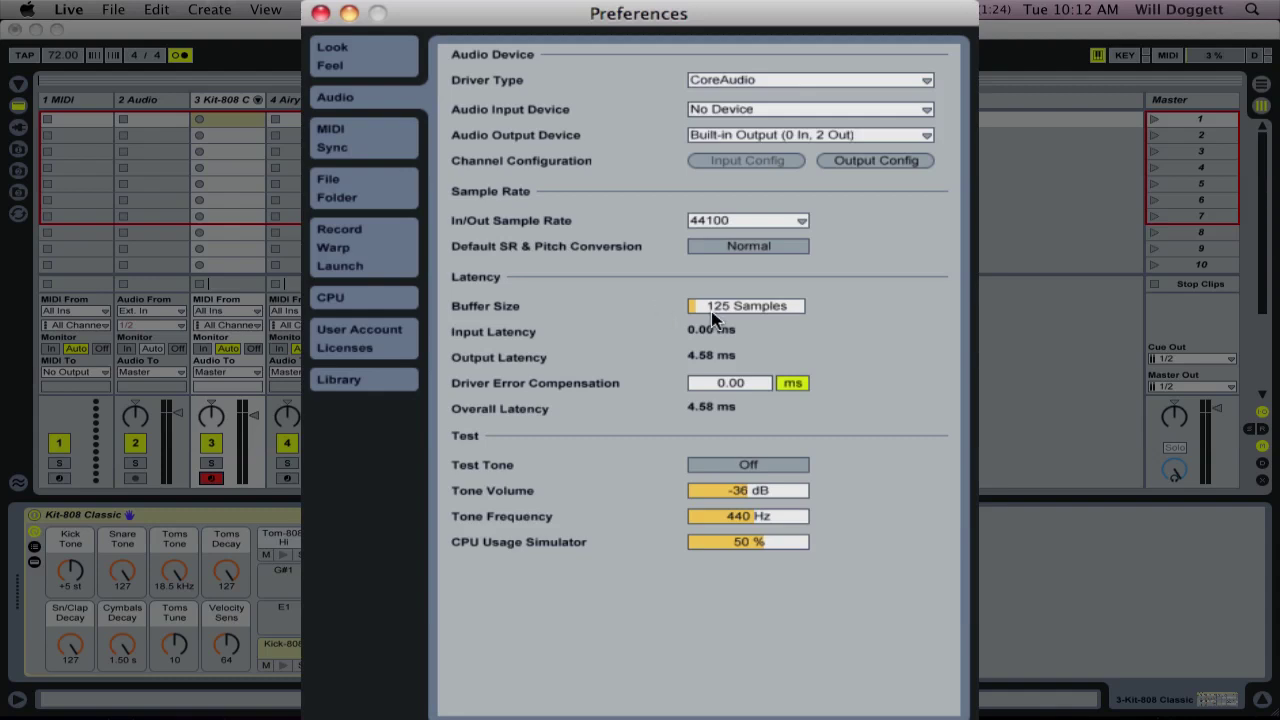
Step: Raise the audio buffer size to 2048 samples and apply it
left_click_drag(712, 318, 712, 220)
left_click(875, 306)
key("super+comma")
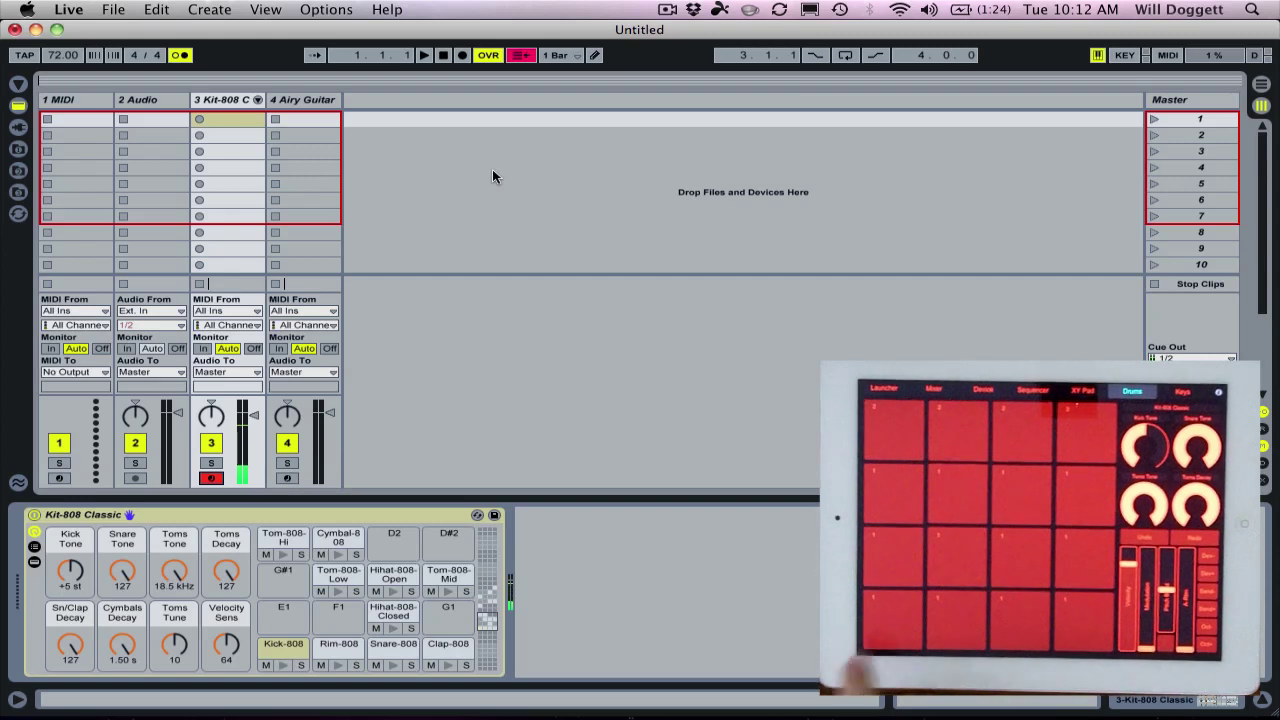
Step: Lower the buffer size to 45 samples, apply it, and close Preferences
key("super+comma")
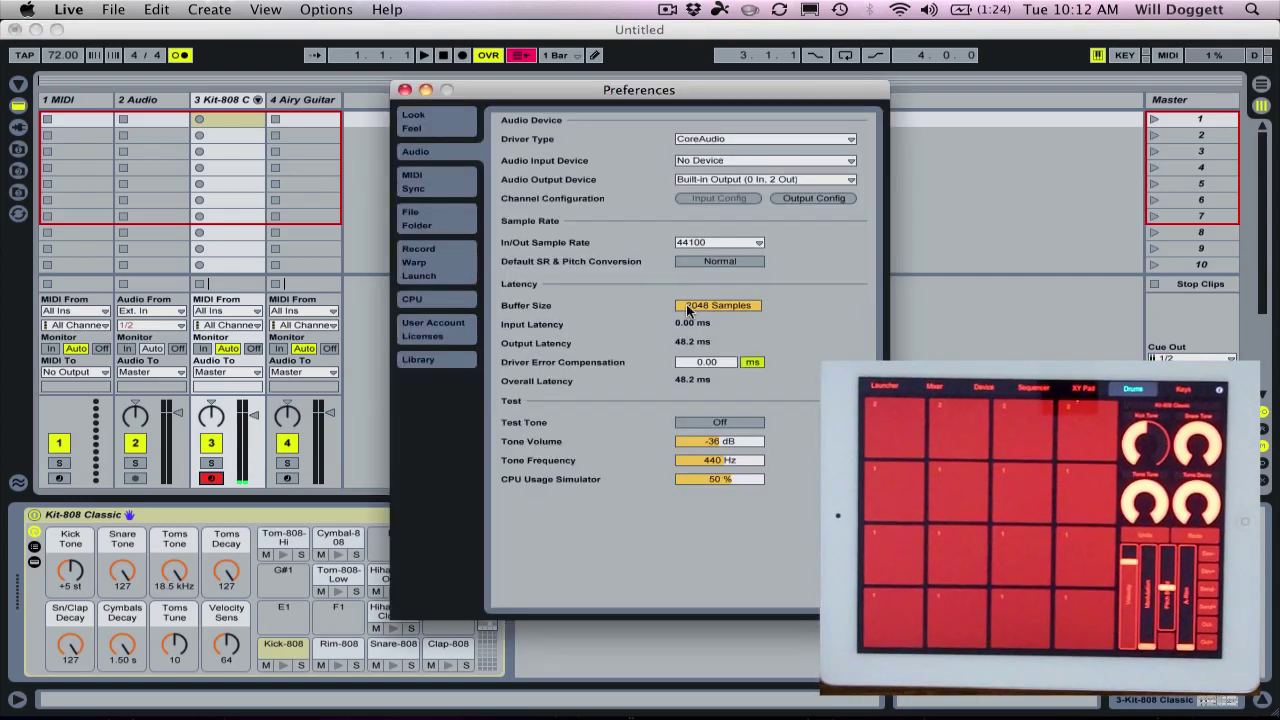
left_click_drag(718, 305, 688, 310)
left_click(777, 305)
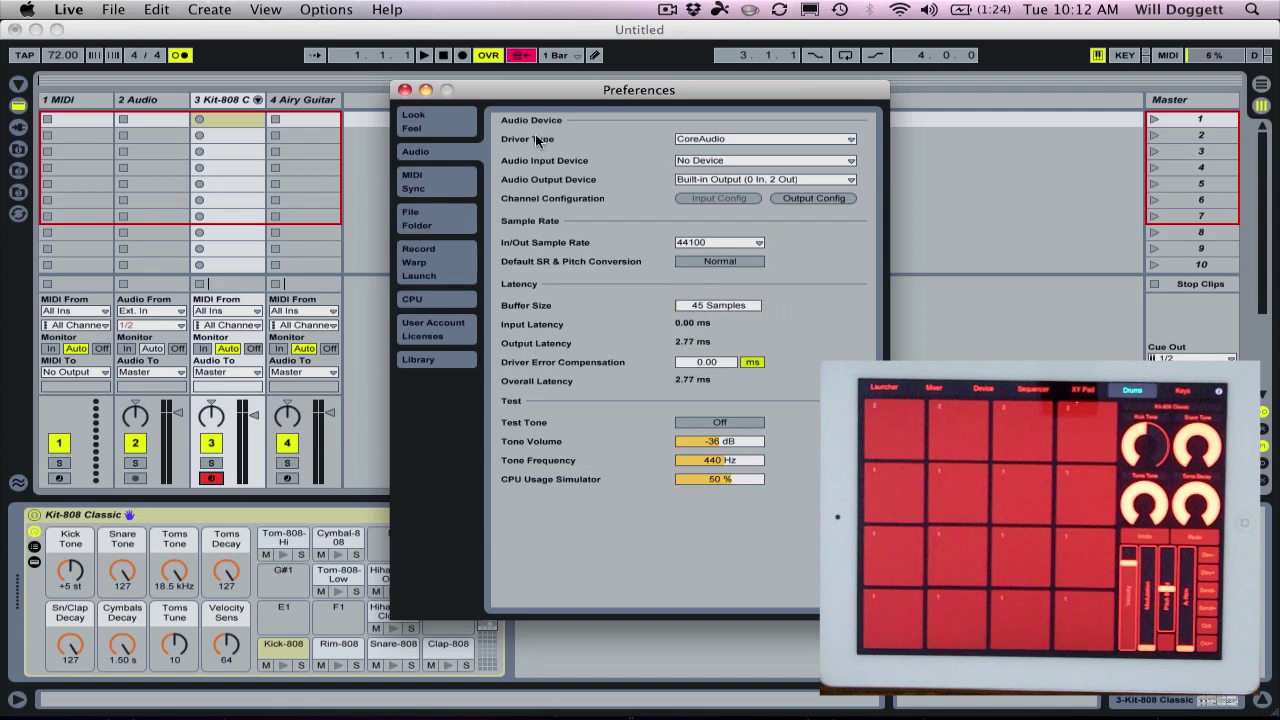
left_click(404, 90)
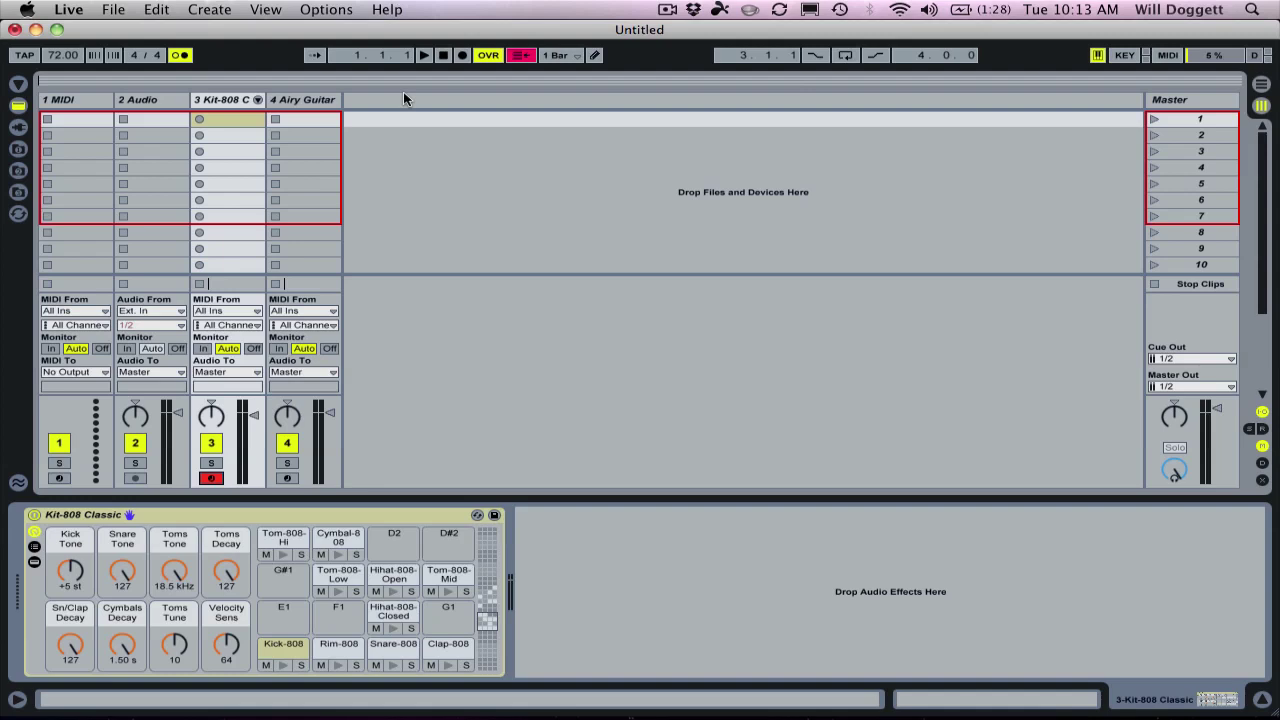
Step: Check the MIDI Sync tab in Preferences, then bring the LiveControl window forward via Exposé
key("super+comma")
left_click(461, 180)
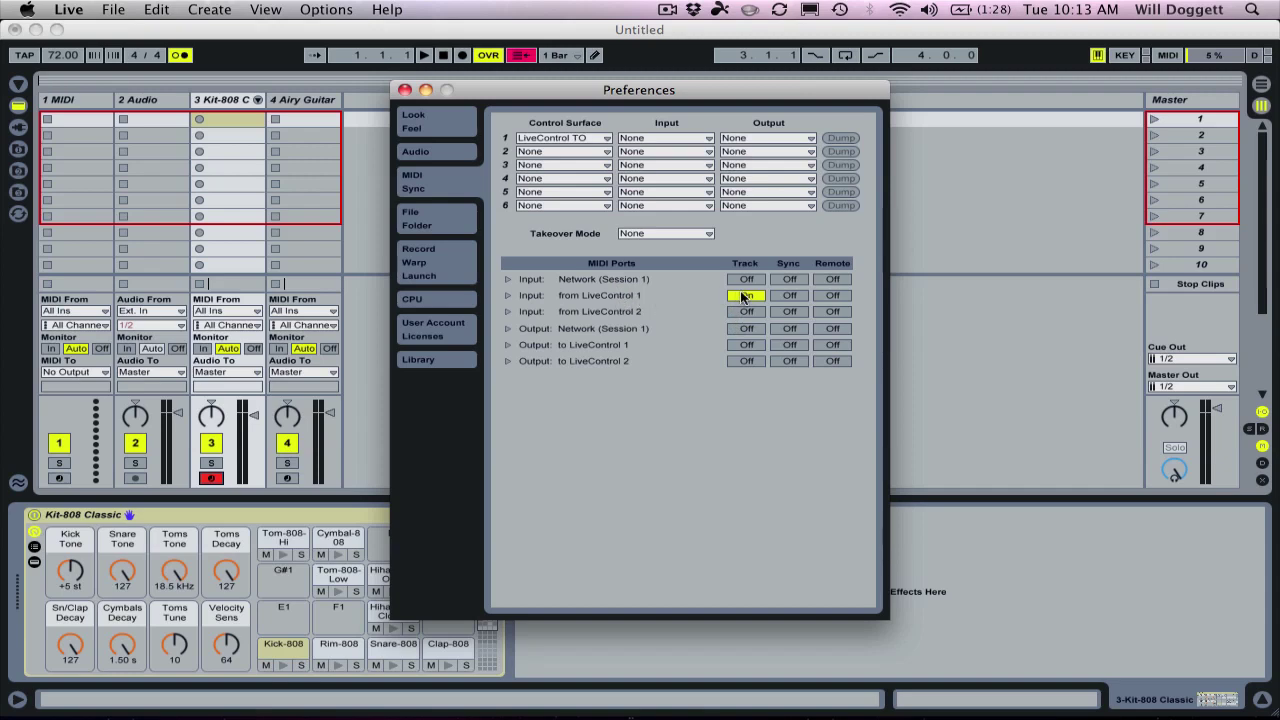
left_click(404, 90)
key("F9")
left_click(638, 531)
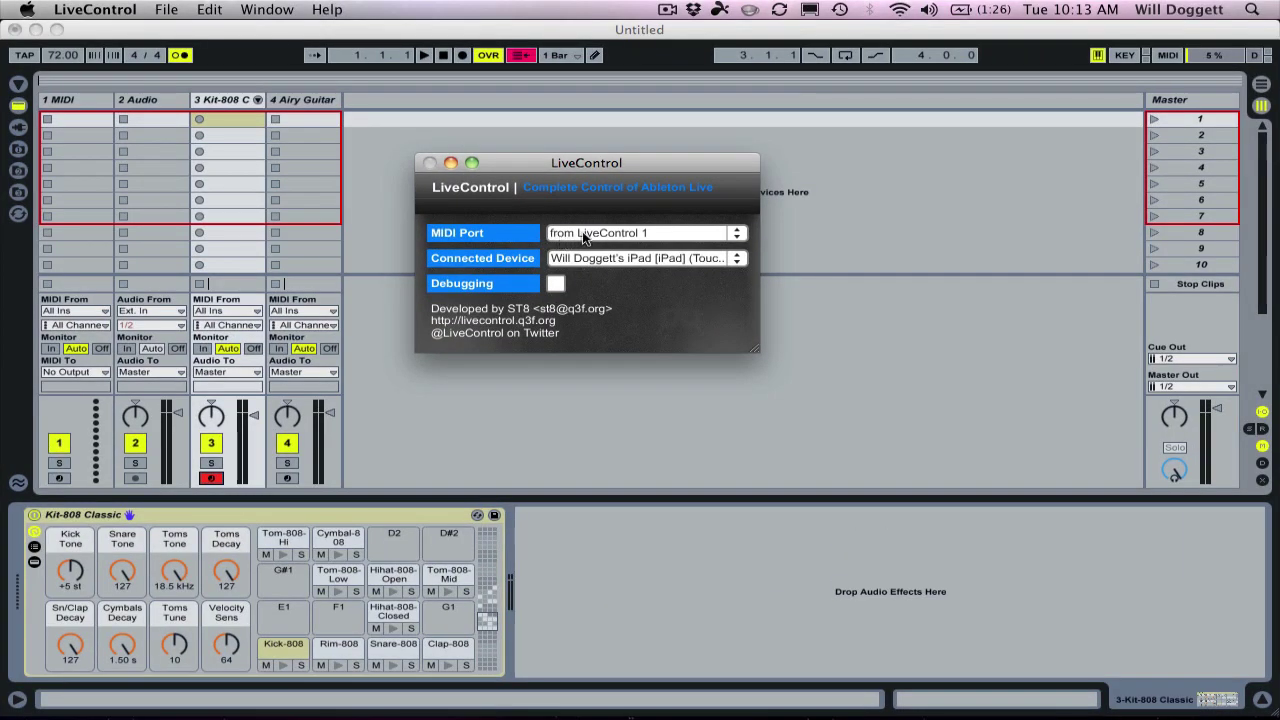
Step: Minimize the LiveControl window to uncover the Live session
left_click(451, 162)
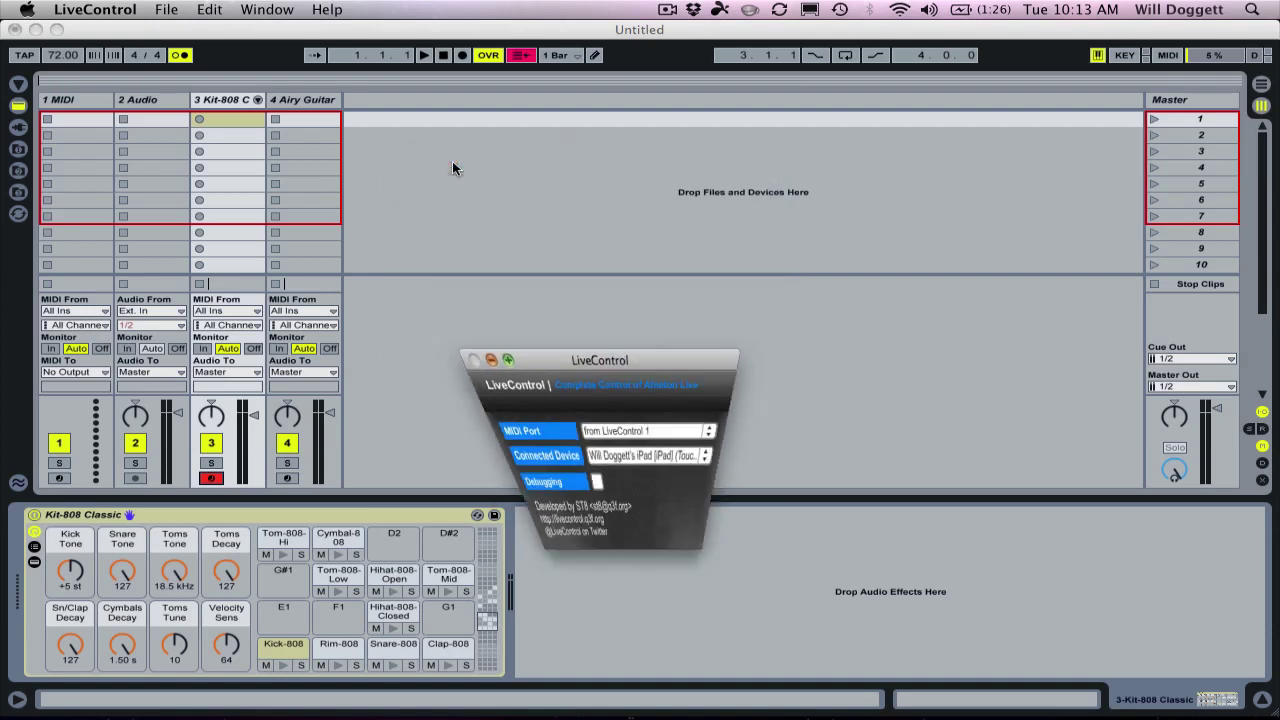